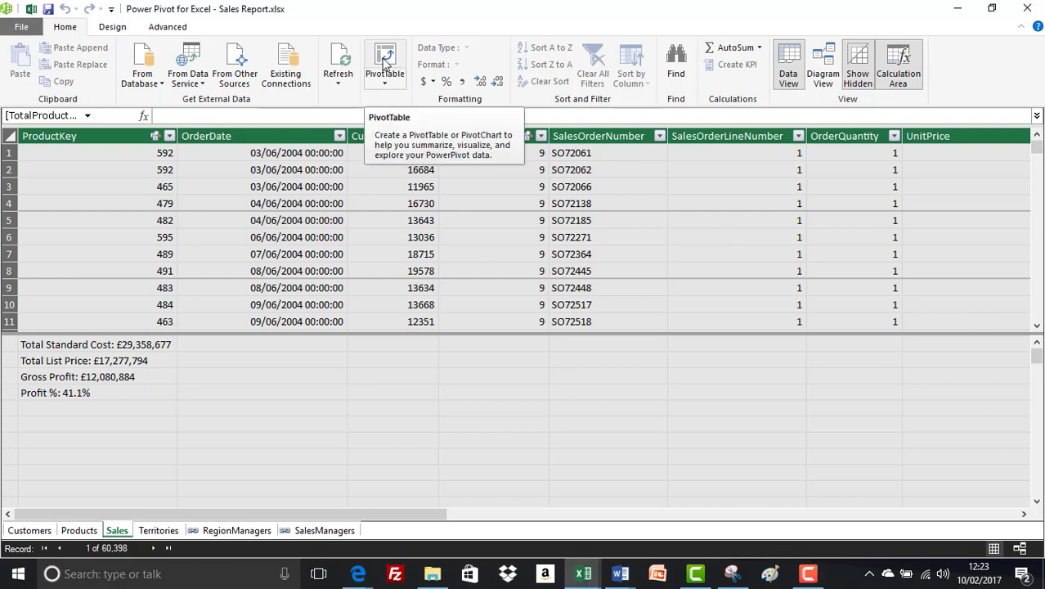
- Insert an empty PivotTable on a new worksheet, rename it GW5 and place it after Practice Ex4
click(385, 63)
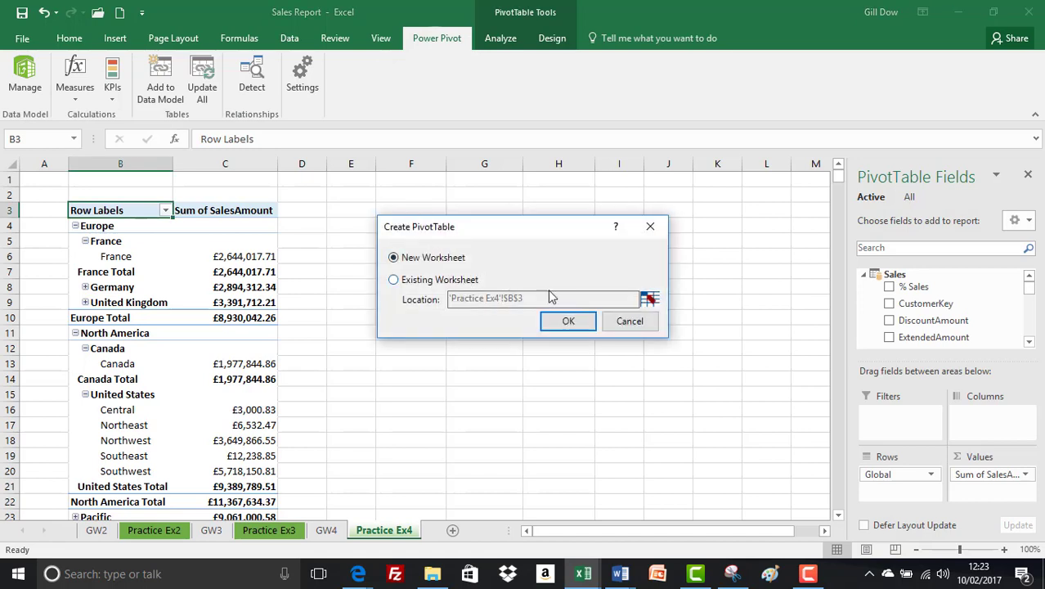
click(570, 320)
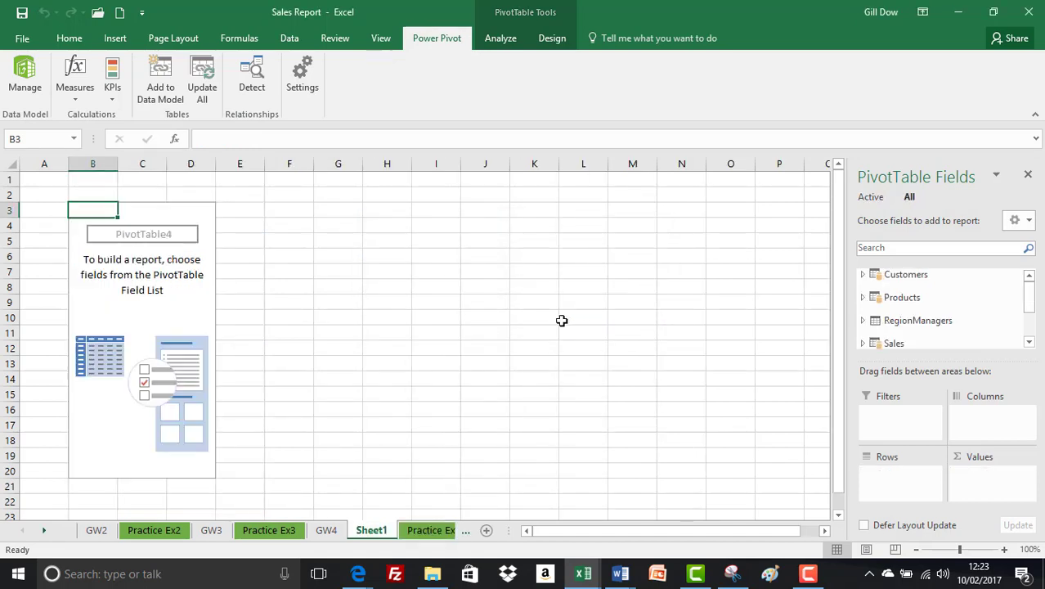
double_click(375, 530)
text(gw)
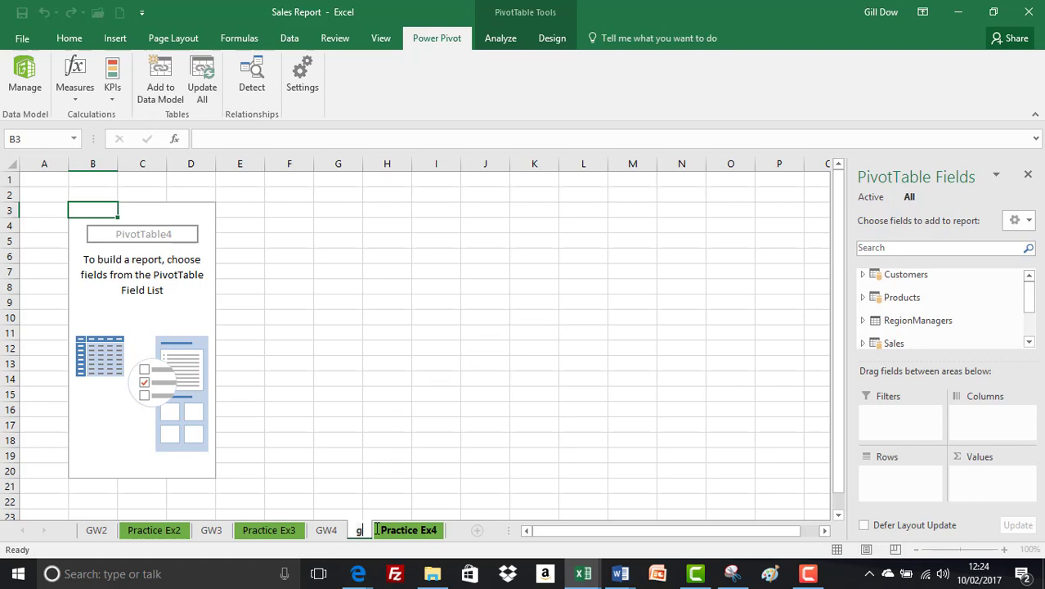
key(BackSpace)
key(BackSpace)
text(G)
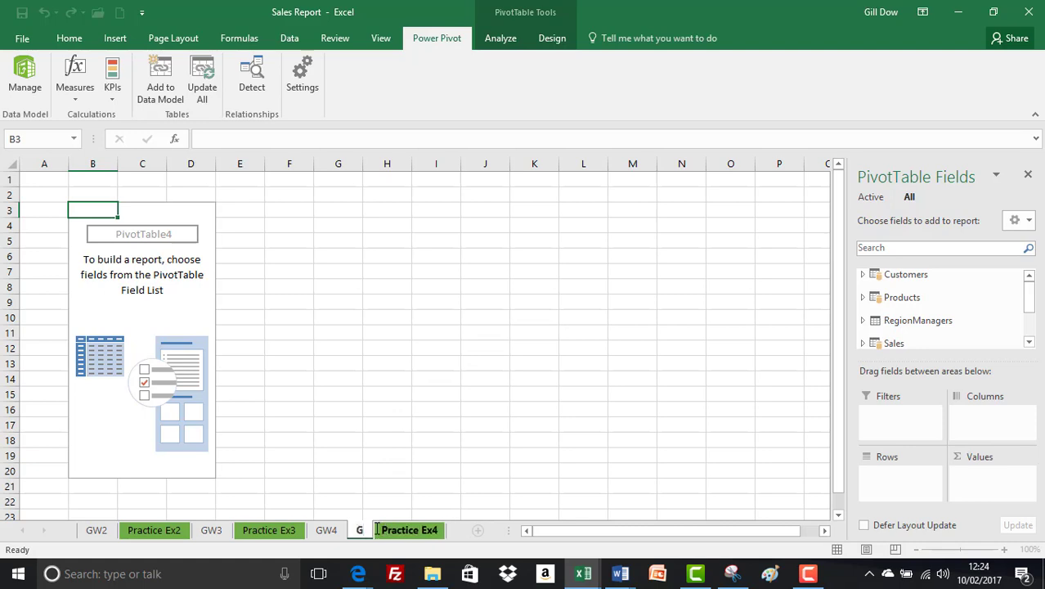
text(W5)
key(Return)
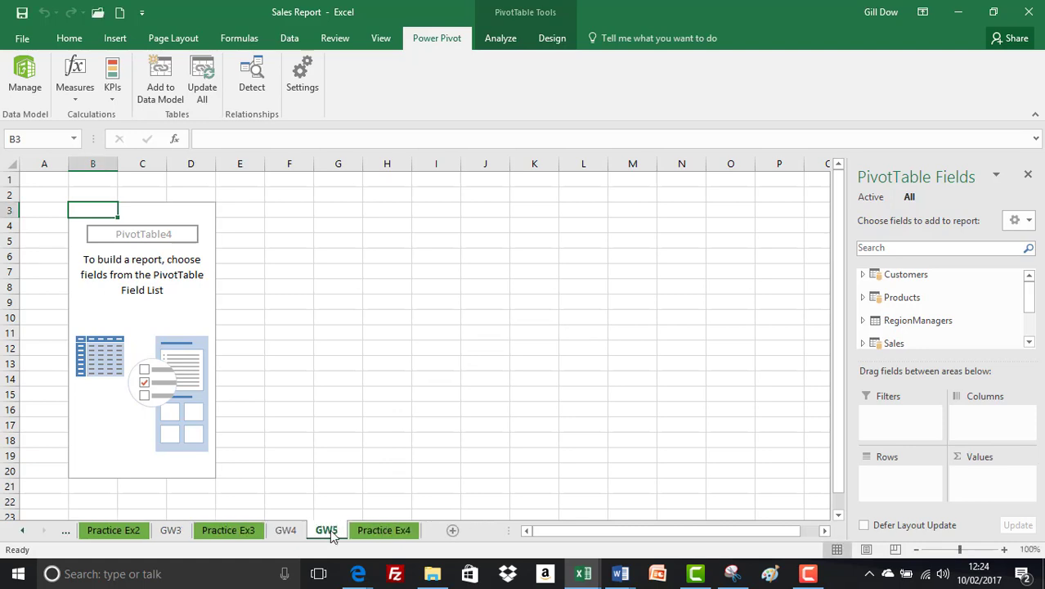
drag(386, 511, 424, 520)
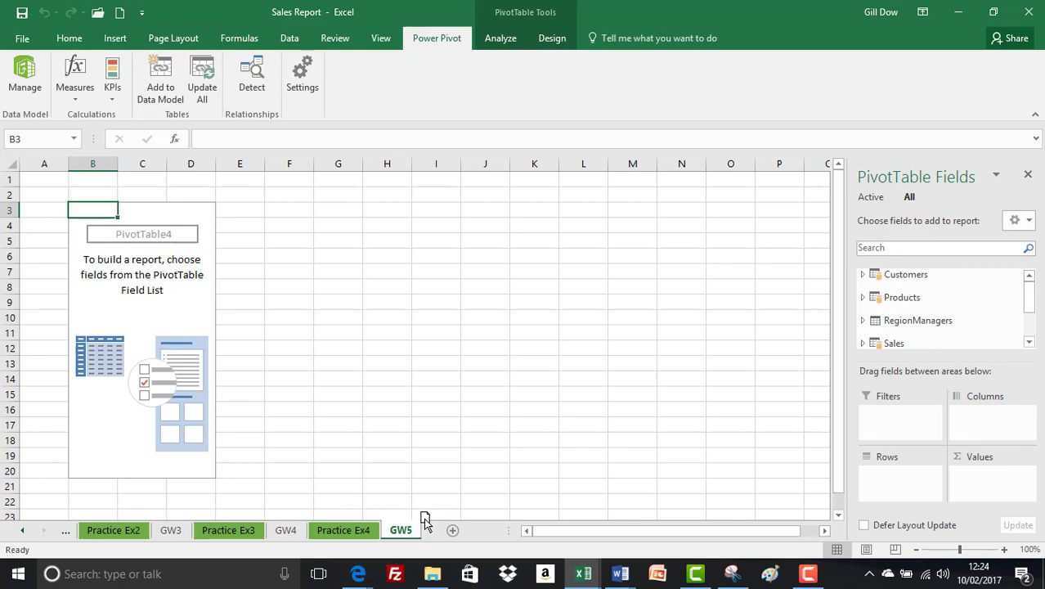
- Expand the Sales table in the field list and scroll to its Total Standard Cost and Profit % measures
click(862, 343)
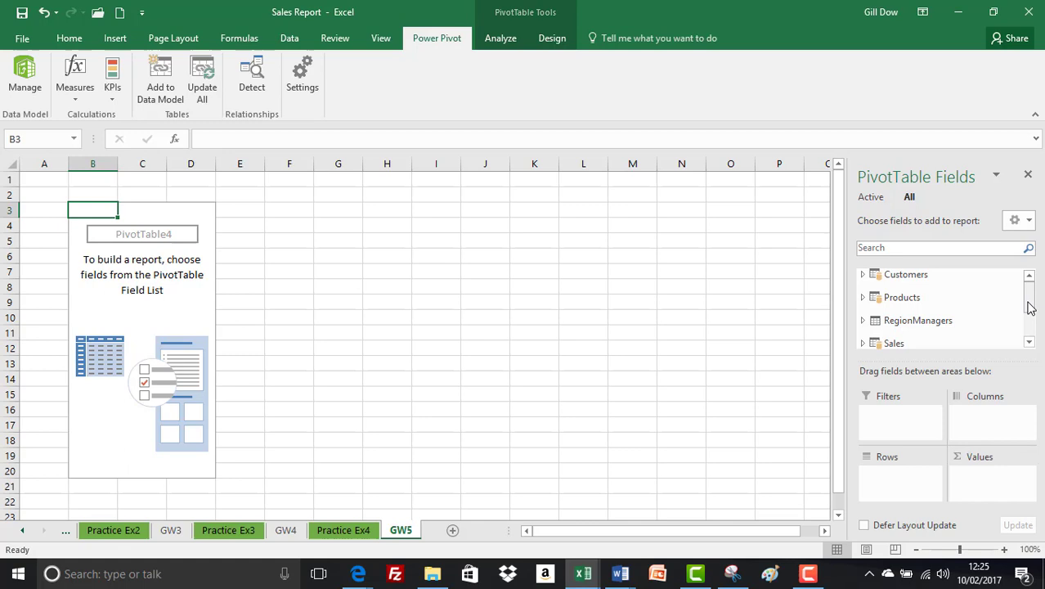
scroll(1030, 305, down, 2)
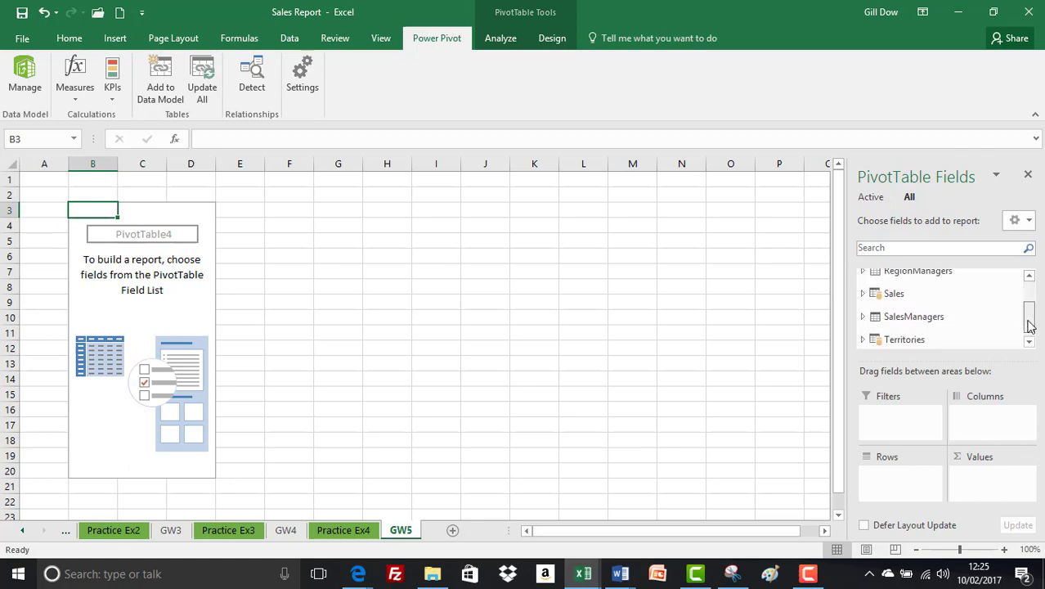
click(863, 294)
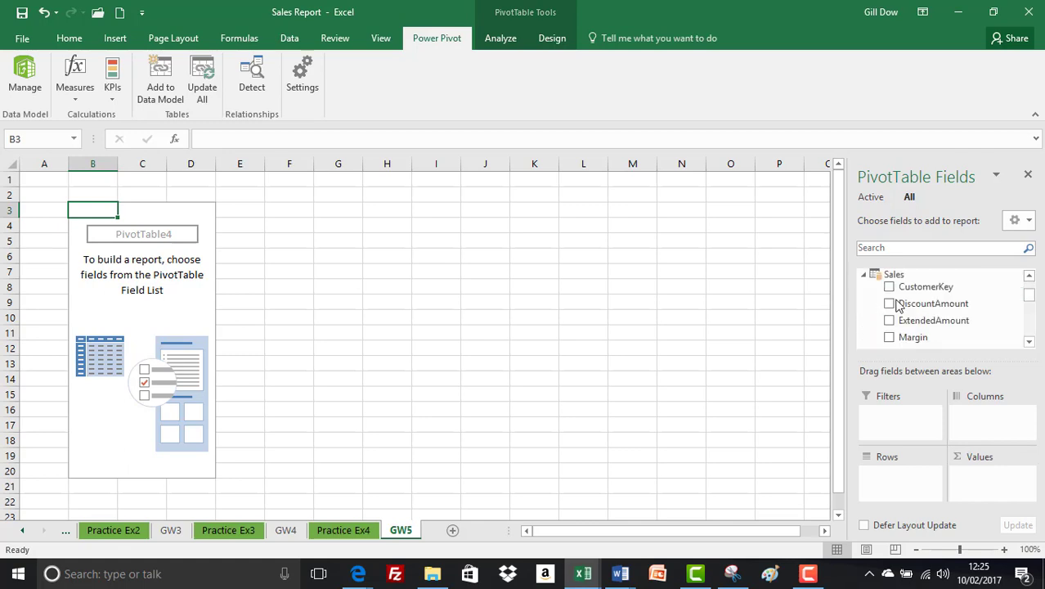
scroll(1031, 319, down, 4)
scroll(1031, 327, down, 3)
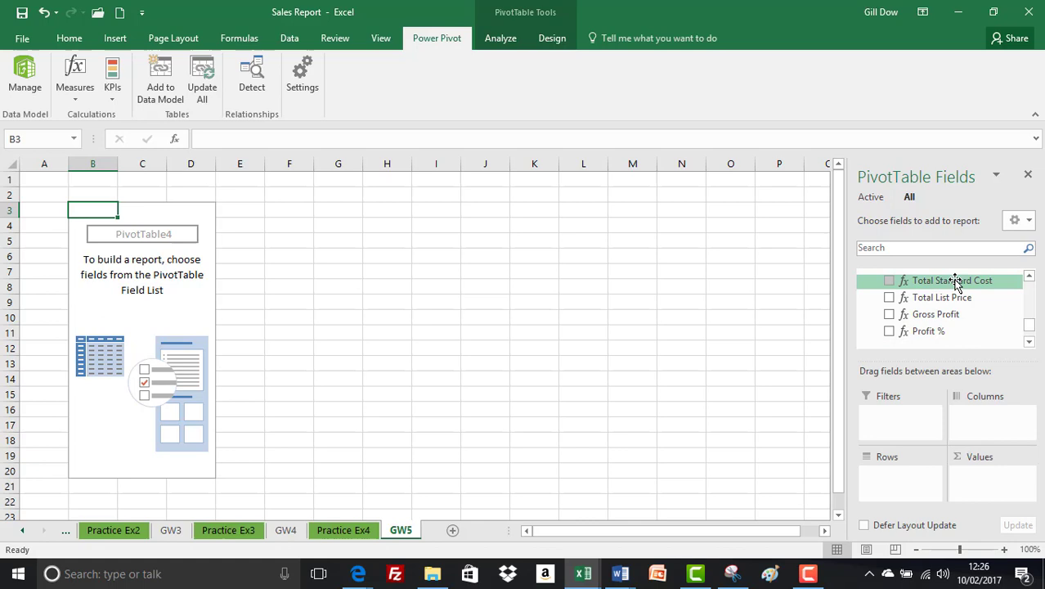
- Add Total Standard Cost, Total List Price, Gross Profit and Profit % to Values, then enlarge the layout areas
drag(955, 282, 992, 476)
drag(949, 297, 985, 490)
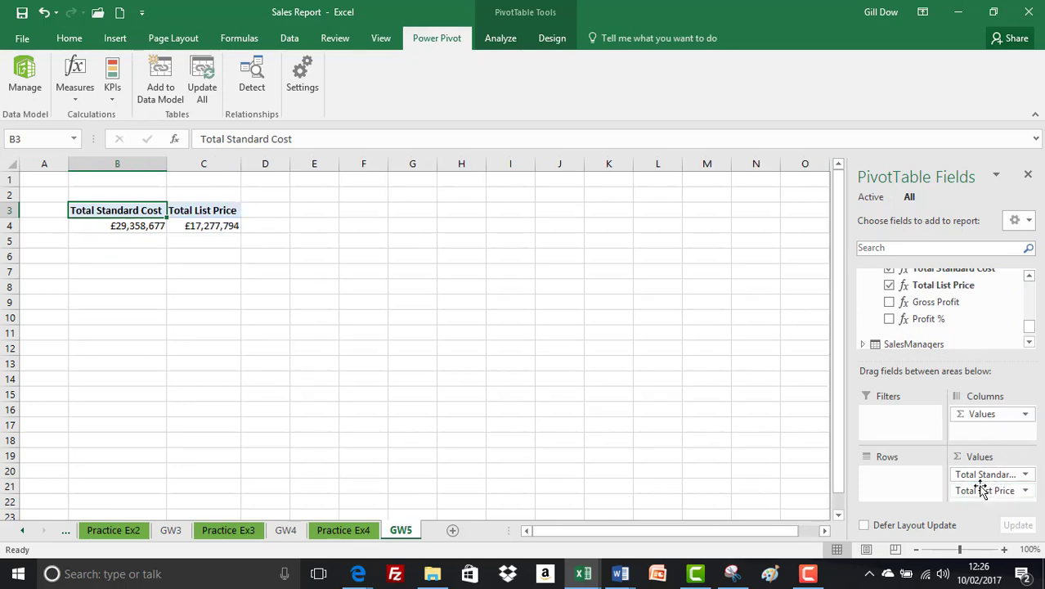
drag(933, 301, 984, 499)
drag(930, 307, 982, 496)
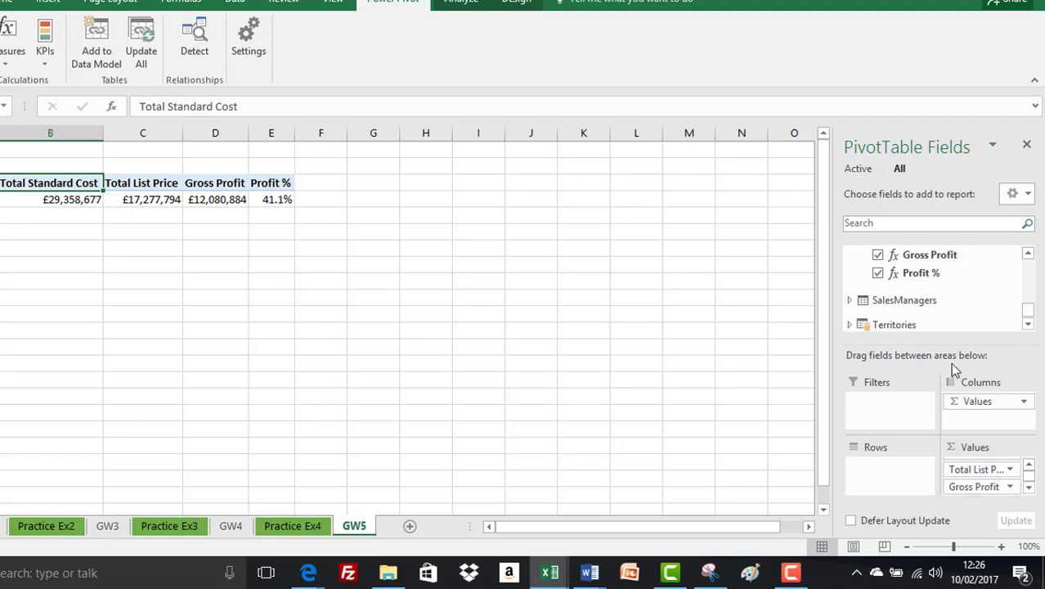
drag(949, 343, 961, 267)
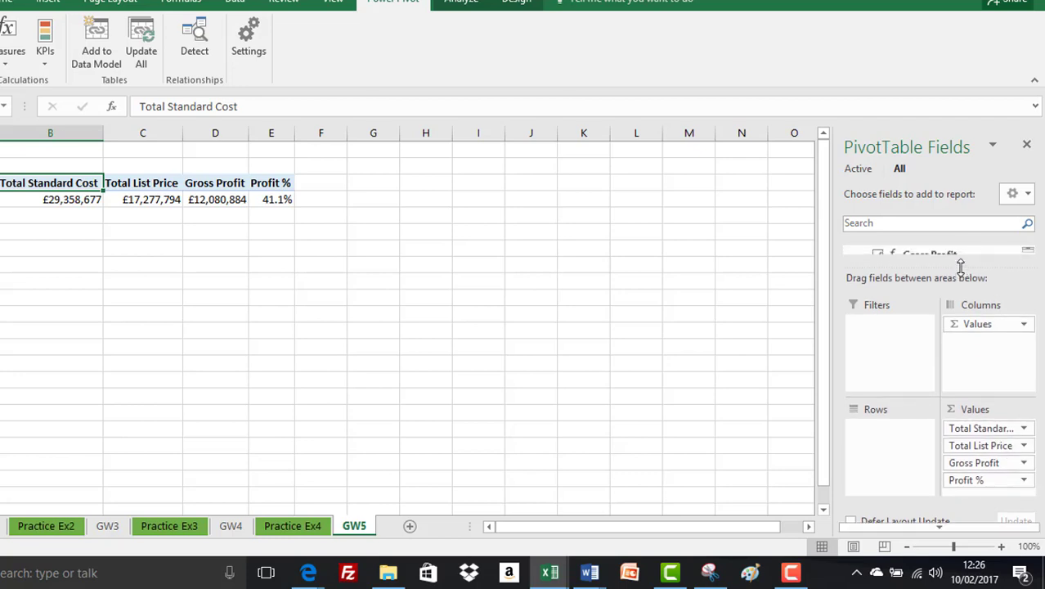
click(1024, 481)
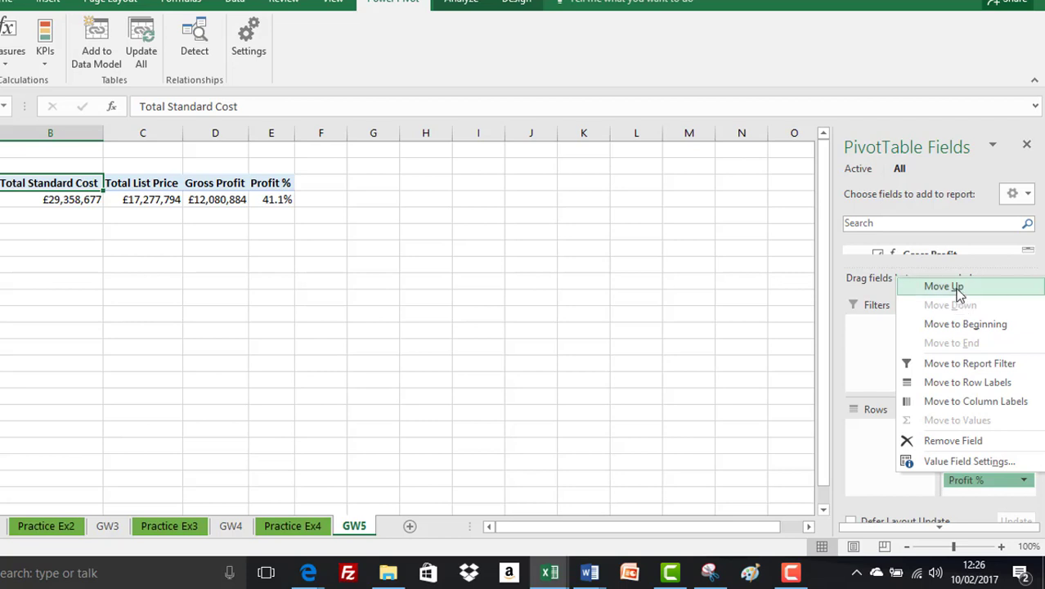
click(958, 293)
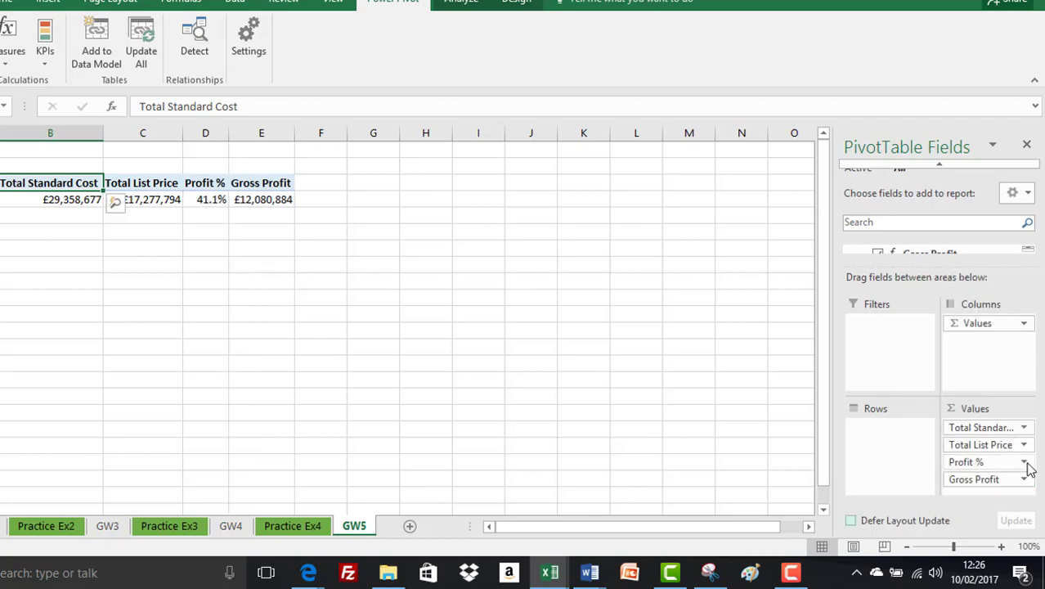
click(1024, 463)
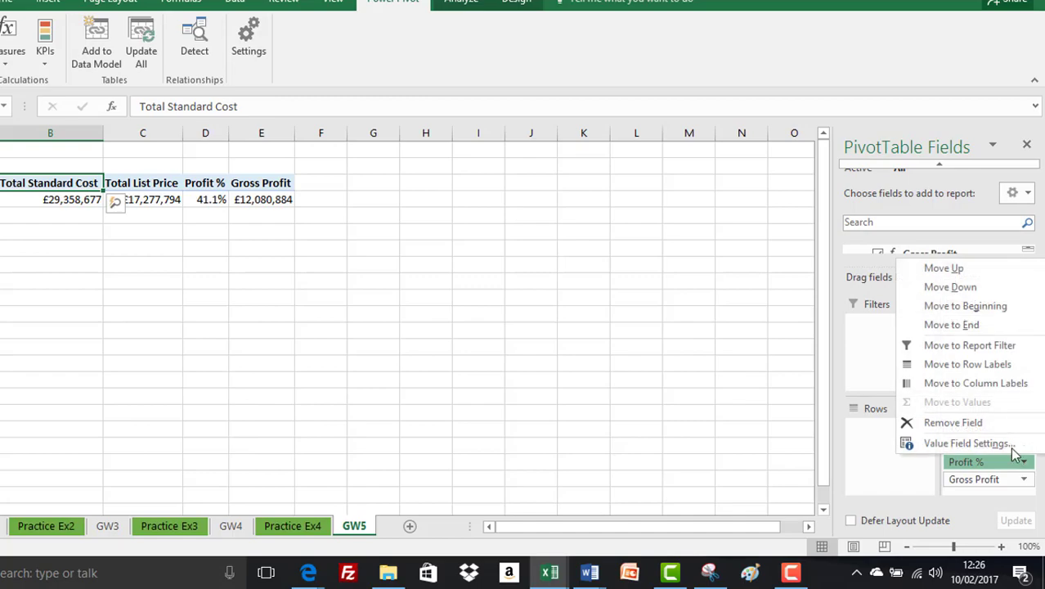
click(959, 293)
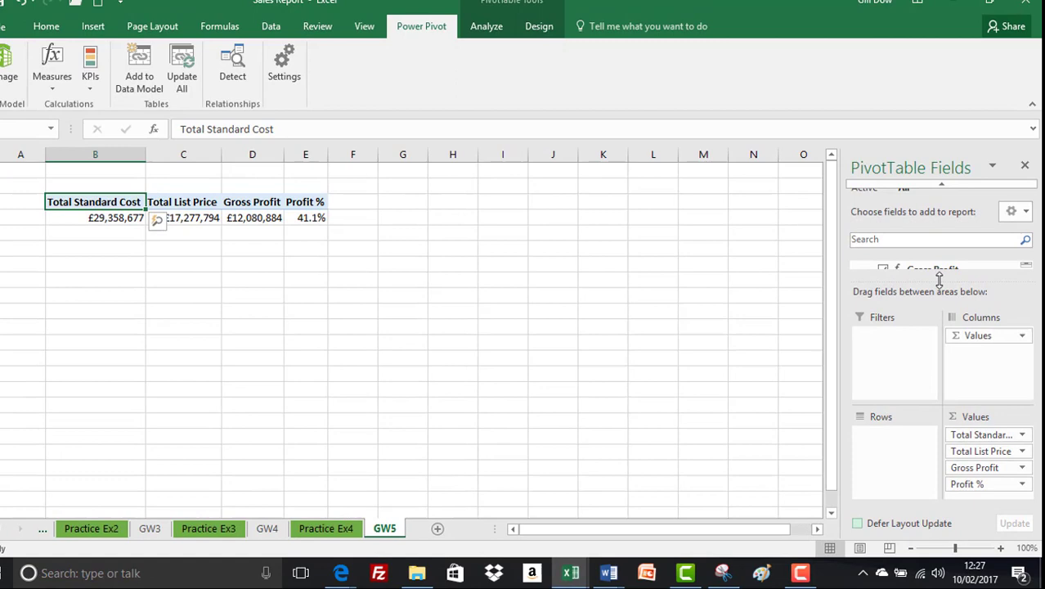
drag(940, 332, 929, 378)
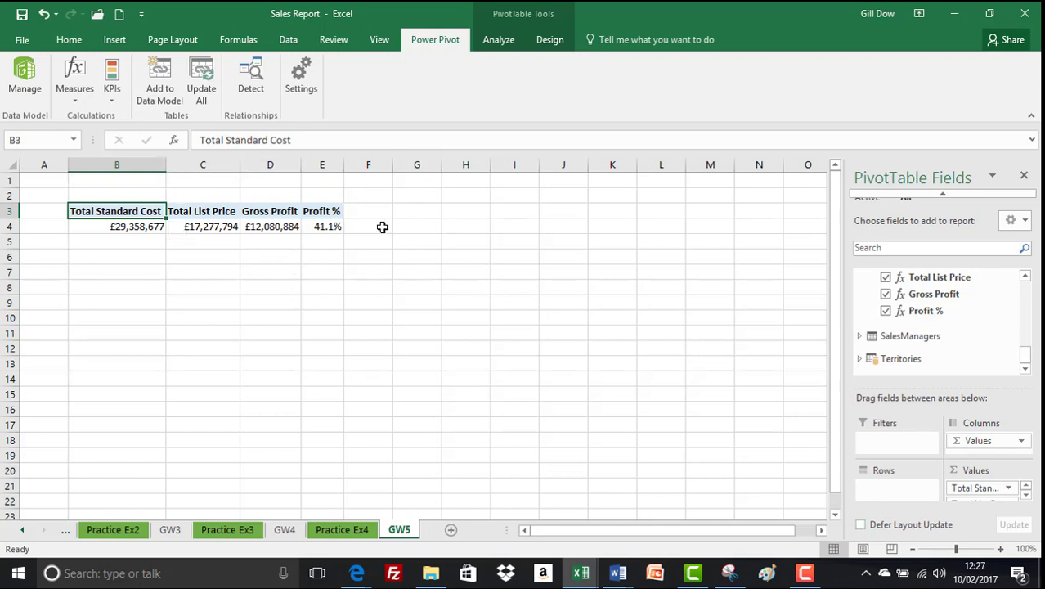
- Put the Territories table's Global field on the PivotTable rows
click(239, 164)
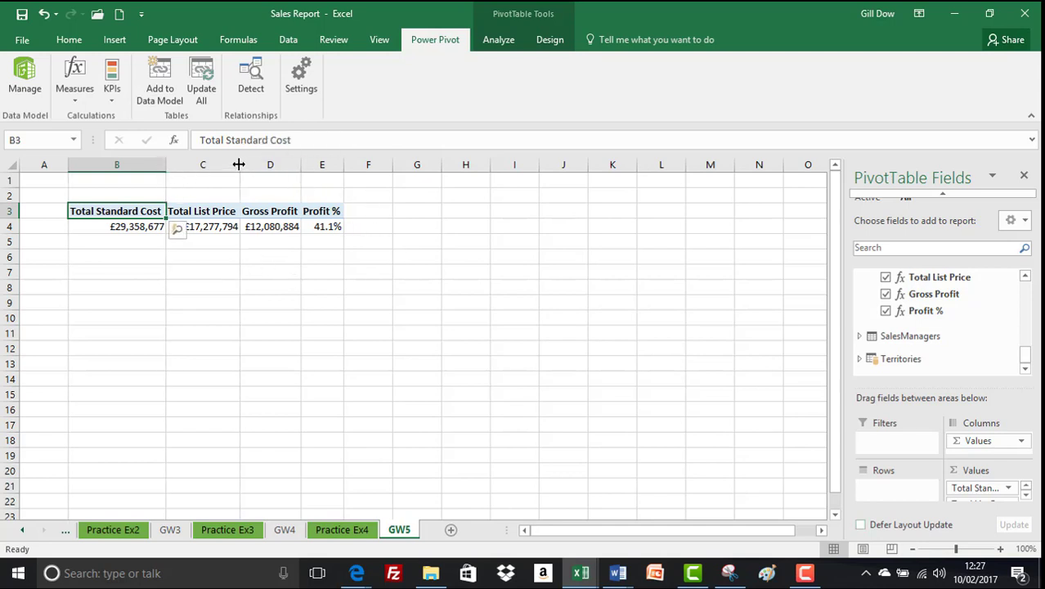
click(300, 165)
key(alt+Tab)
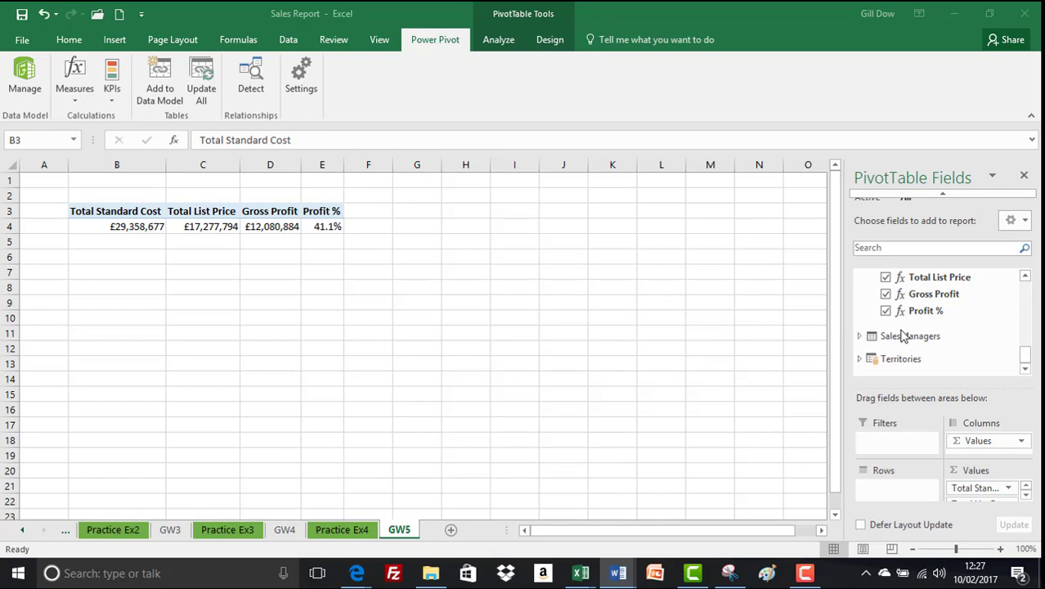
click(896, 358)
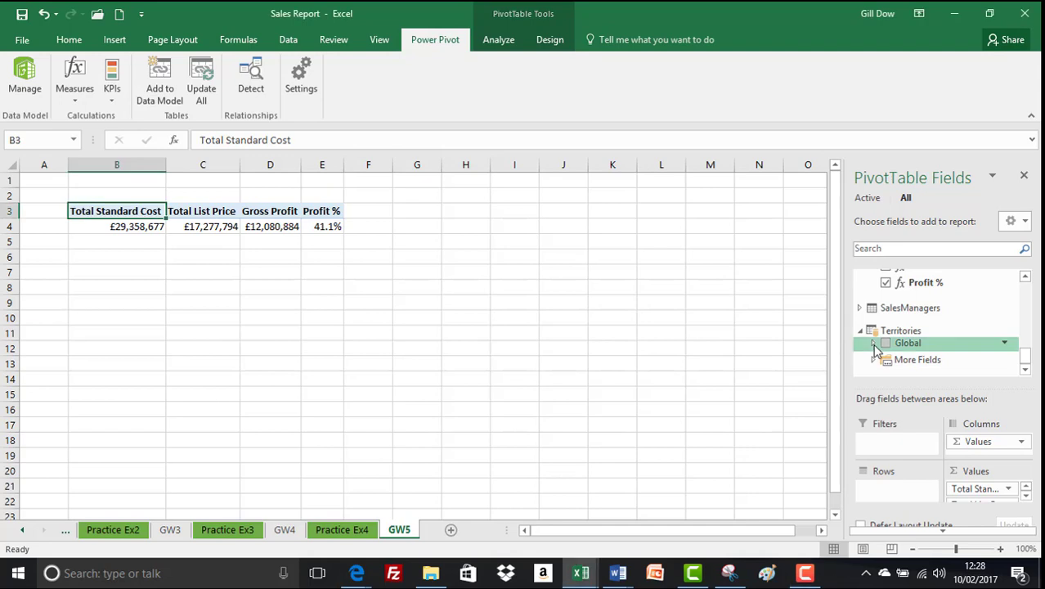
click(874, 344)
click(873, 335)
drag(900, 343, 895, 491)
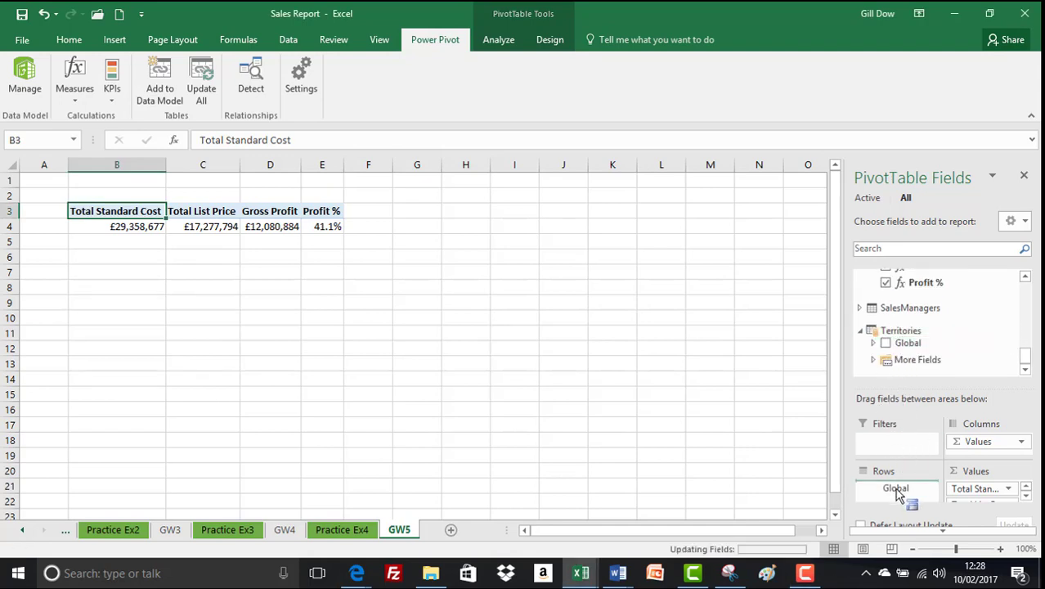
- Expand Europe, France and Germany, then collapse Europe back to its total
click(74, 227)
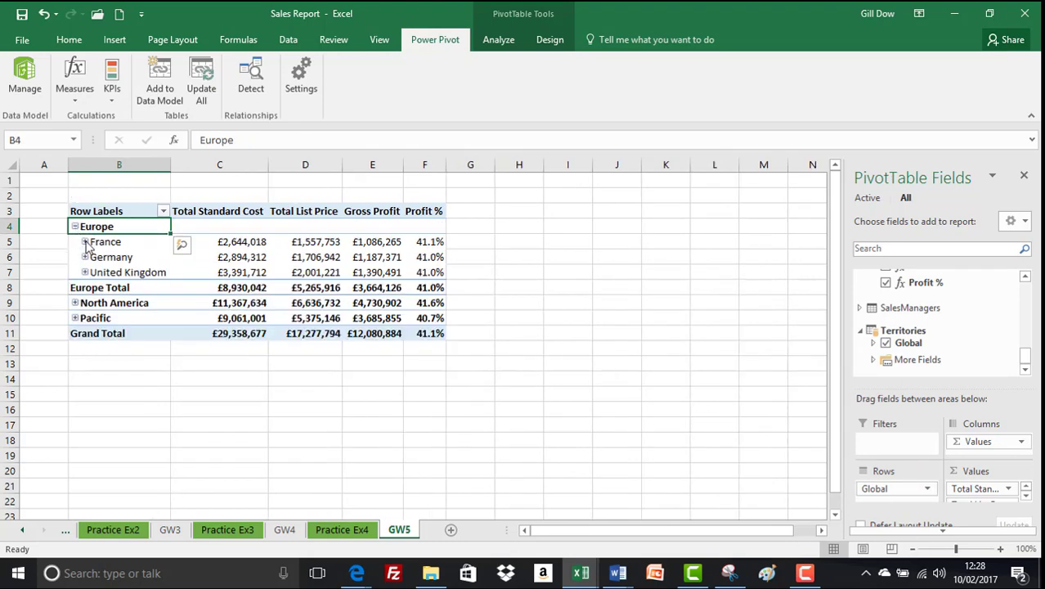
click(85, 243)
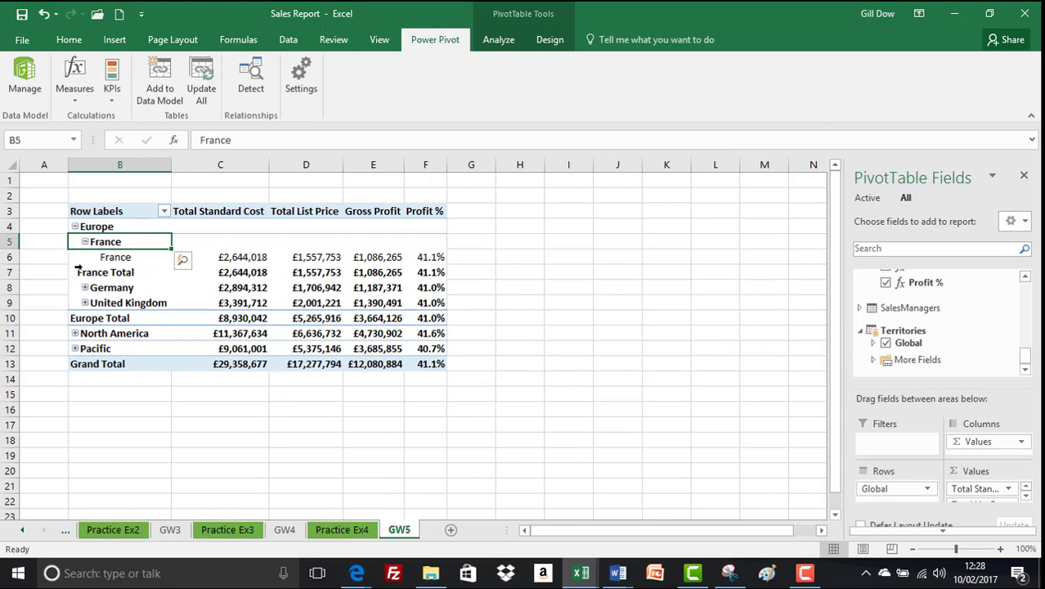
click(85, 287)
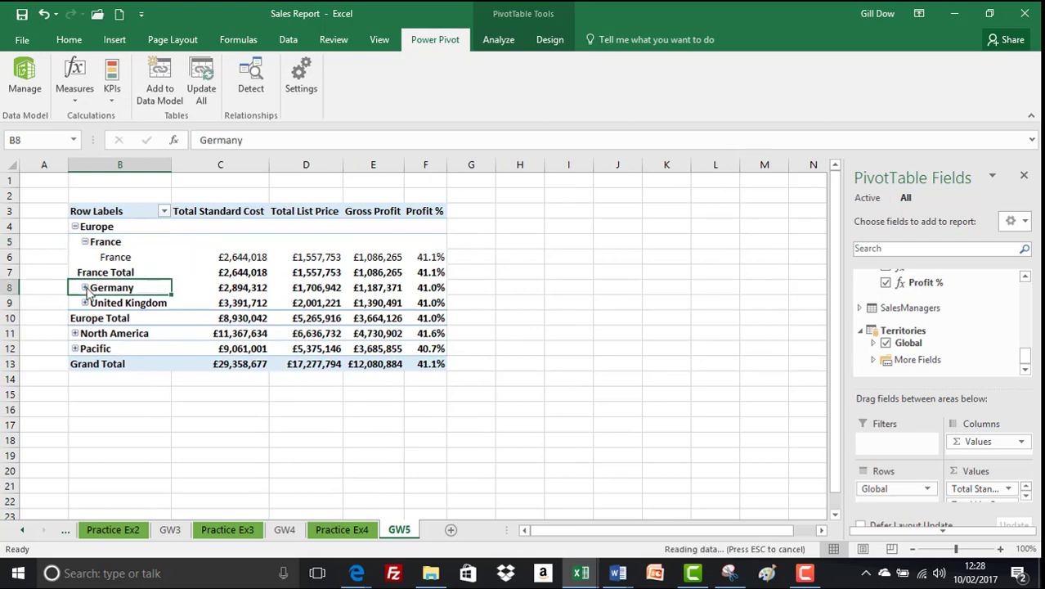
click(78, 231)
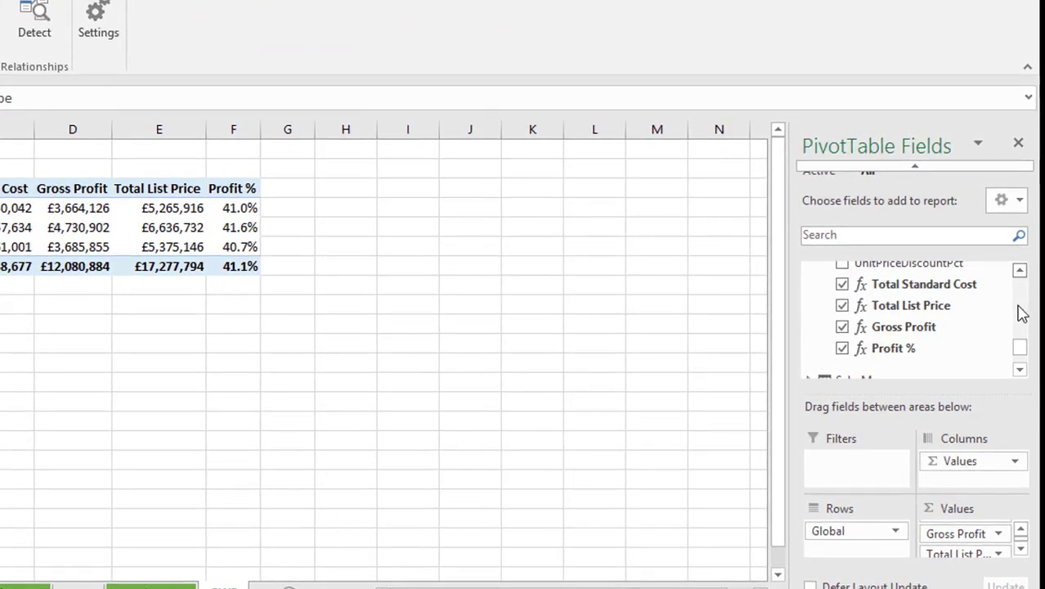
- Add Margin to Values as Sum of Margin and move it up ahead of Total List Price
drag(1020, 346, 1026, 299)
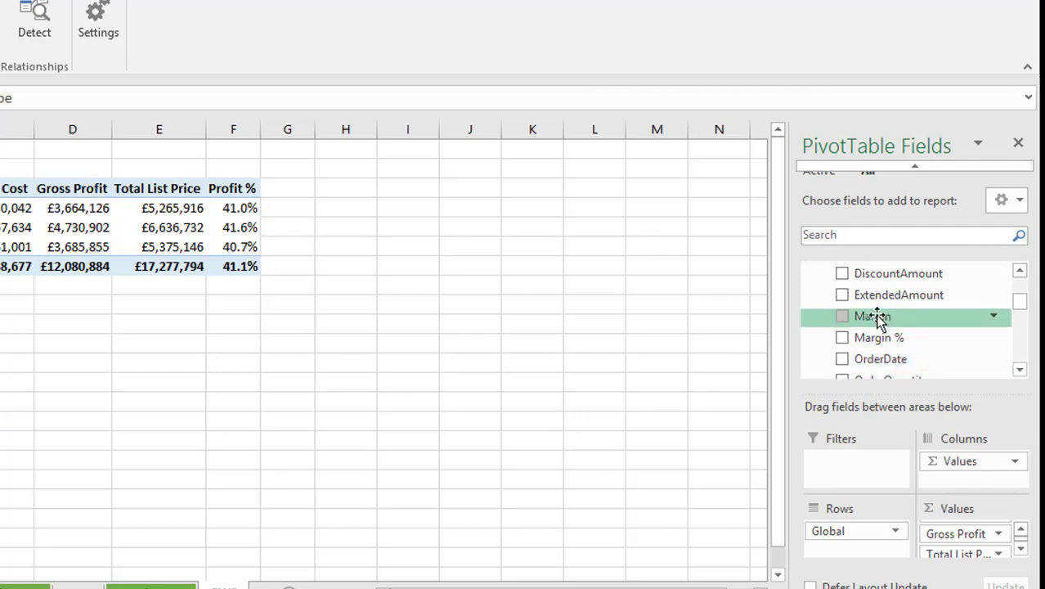
mouse_move(878, 319)
mouse_down()
mouse_move(947, 506)
mouse_move(955, 568)
mouse_move(1014, 528)
mouse_move(977, 548)
mouse_move(986, 540)
mouse_up()
click(998, 528)
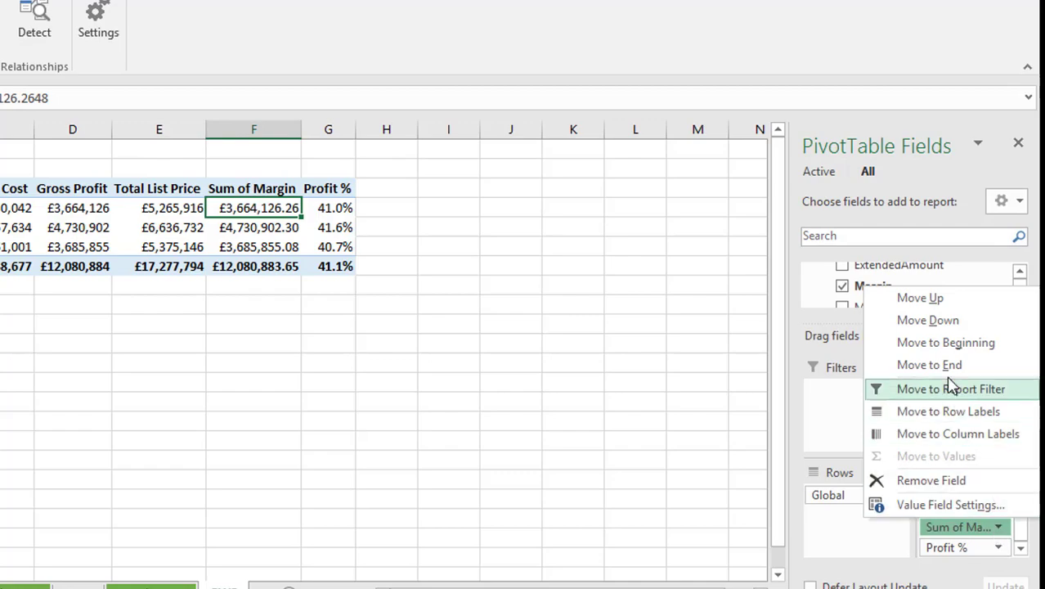
click(942, 300)
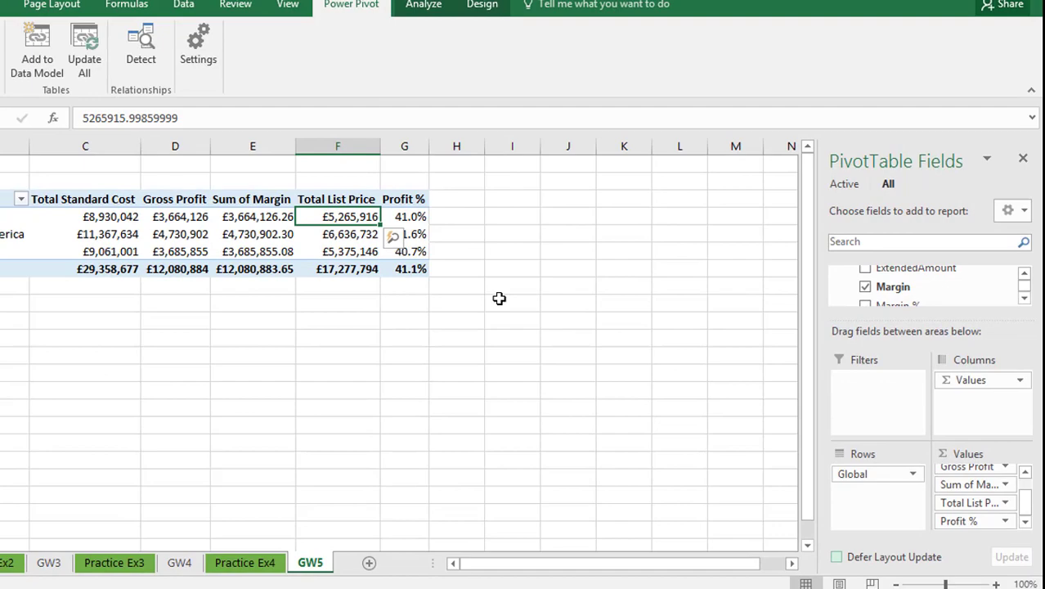
click(494, 302)
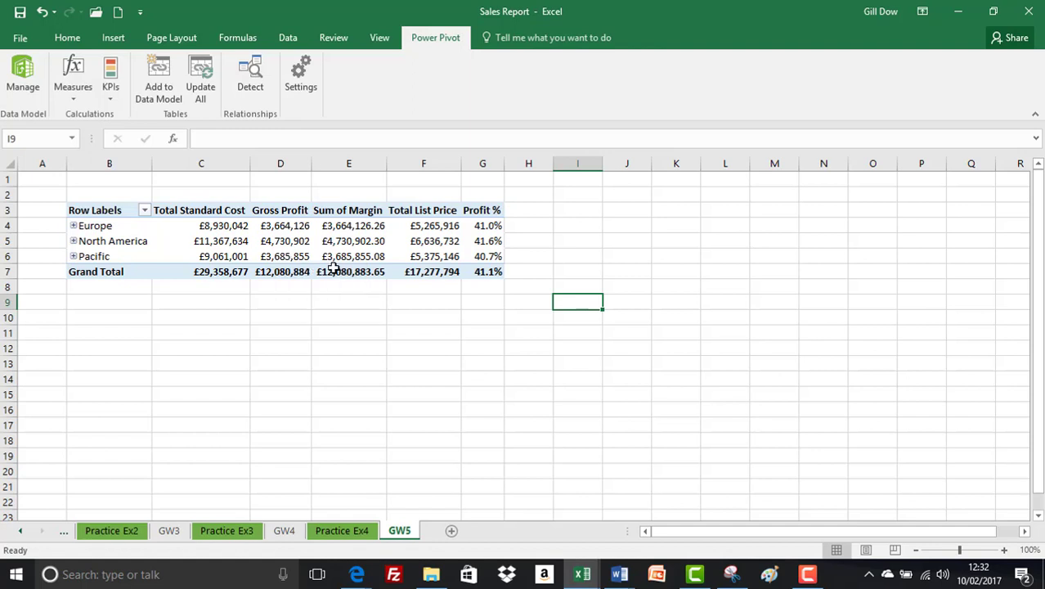
mouse_move(363, 236)
mouse_move(360, 230)
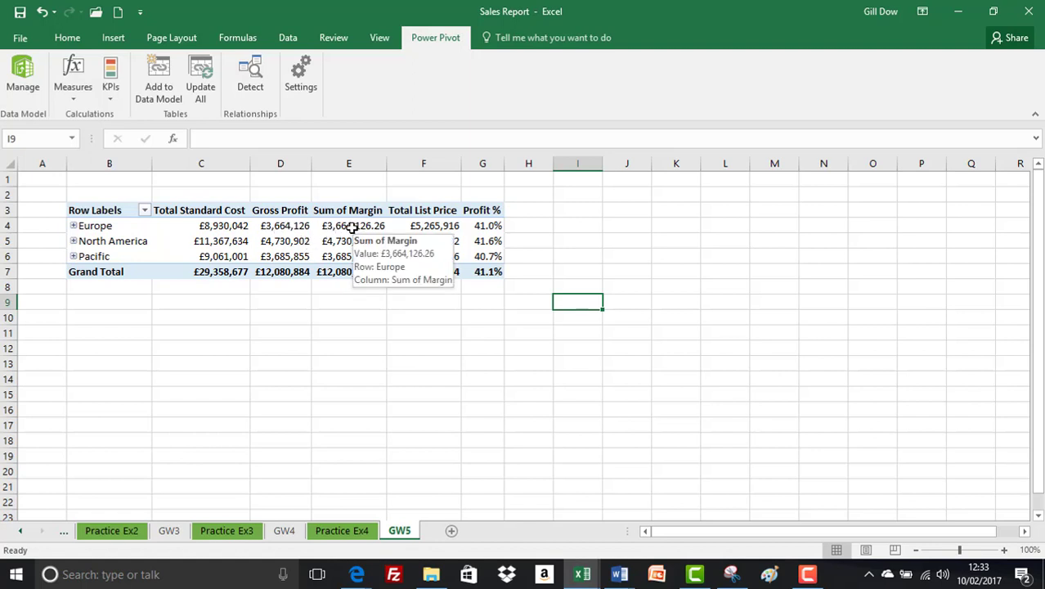
mouse_move(285, 230)
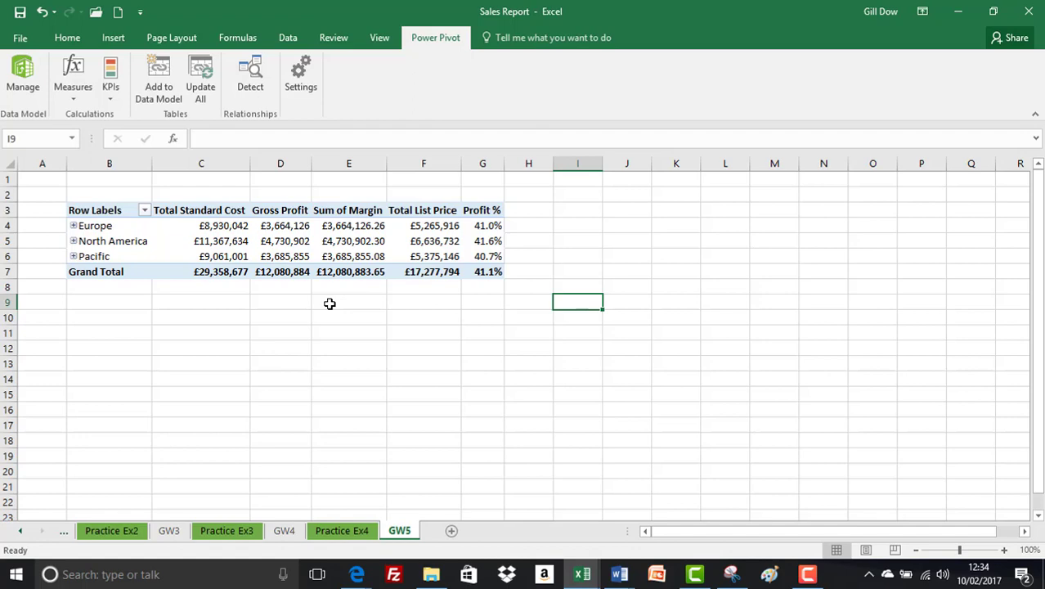
click(24, 81)
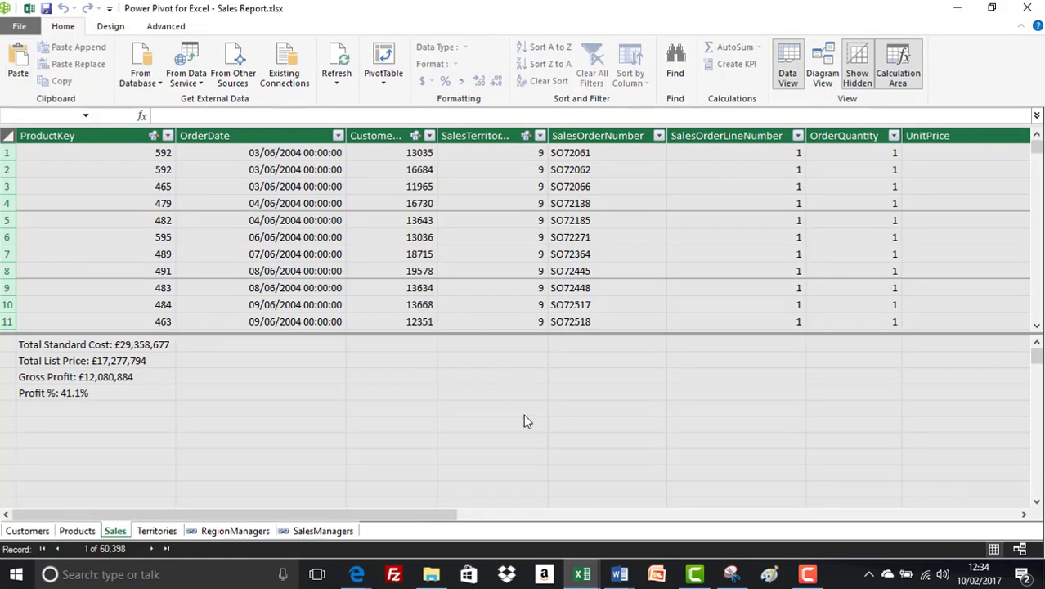
drag(422, 516, 973, 533)
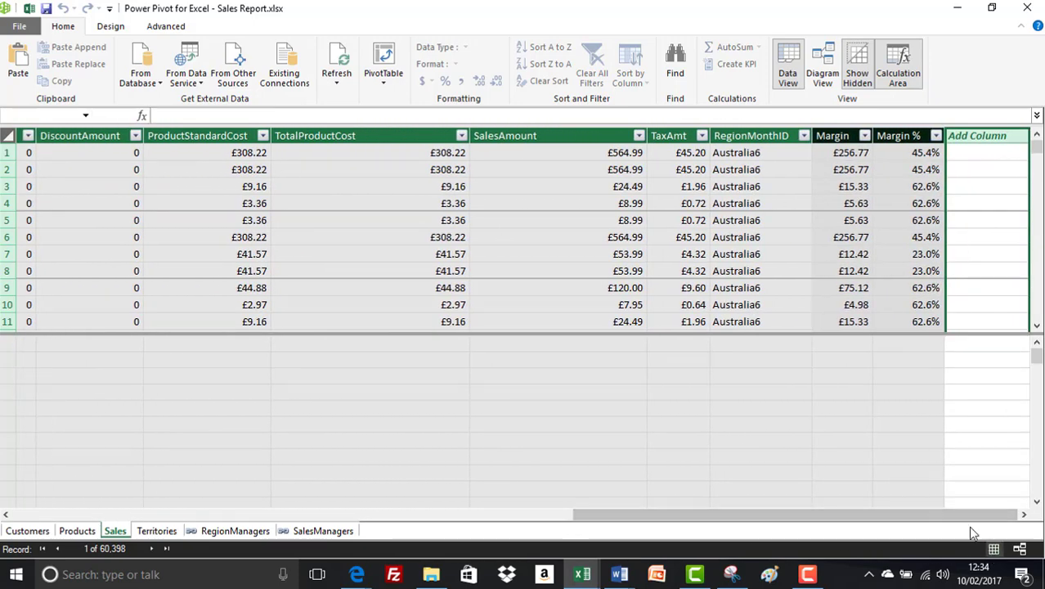
click(847, 153)
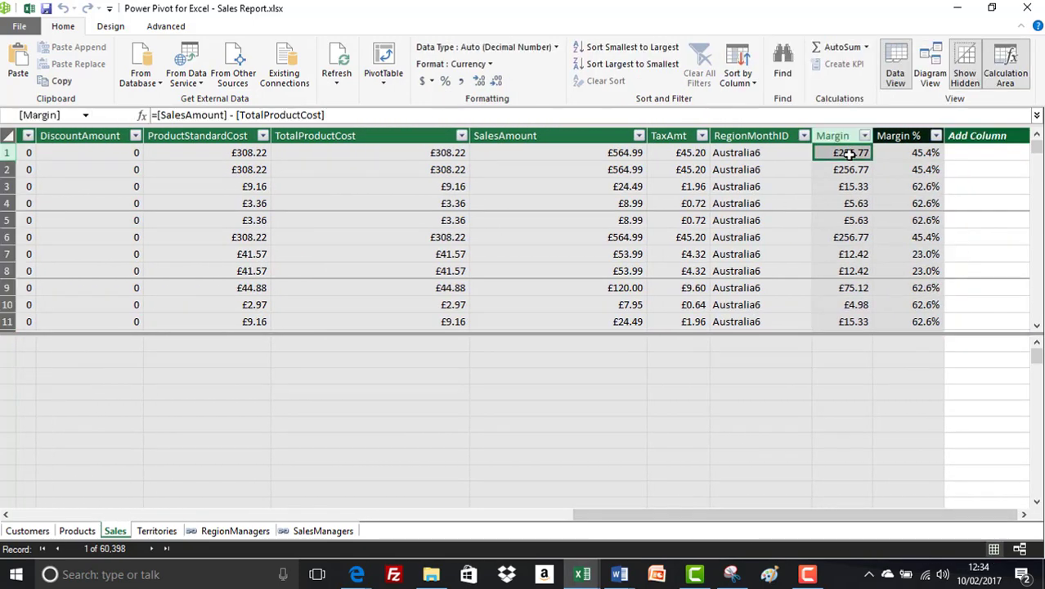
click(470, 155)
drag(470, 155, 854, 154)
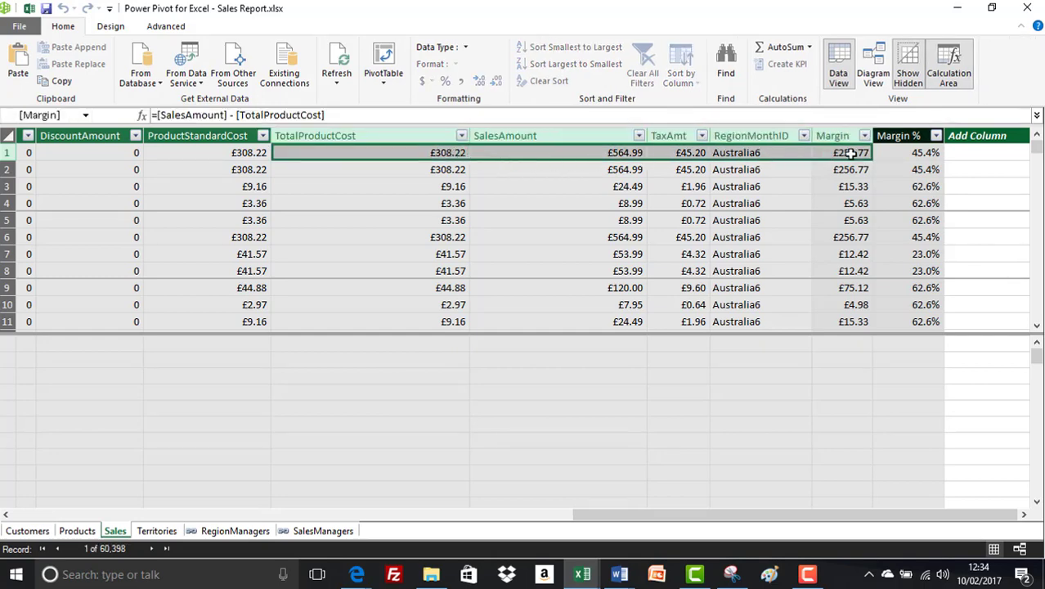
click(851, 154)
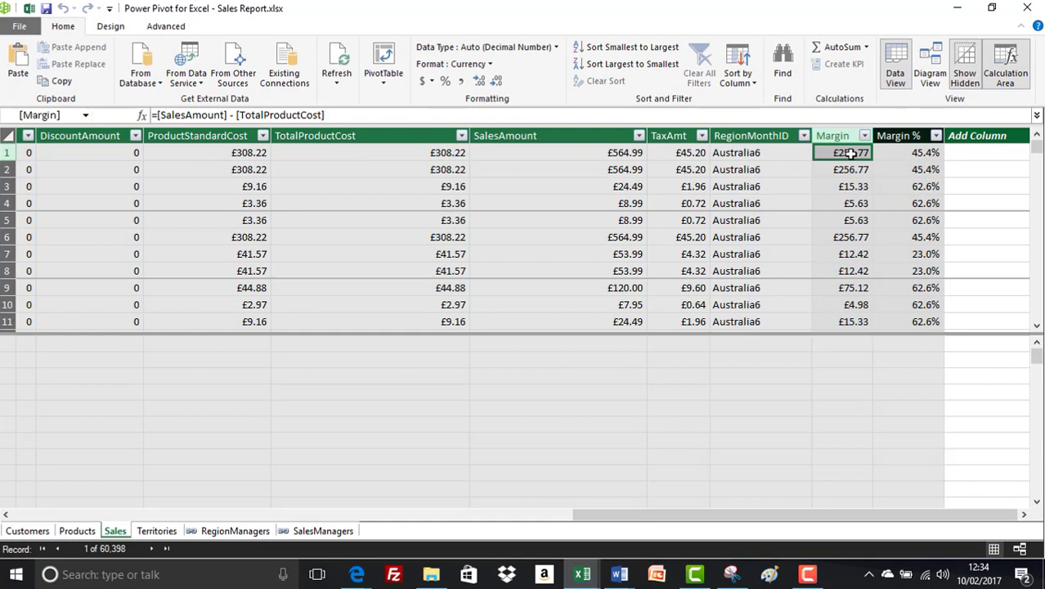
click(851, 169)
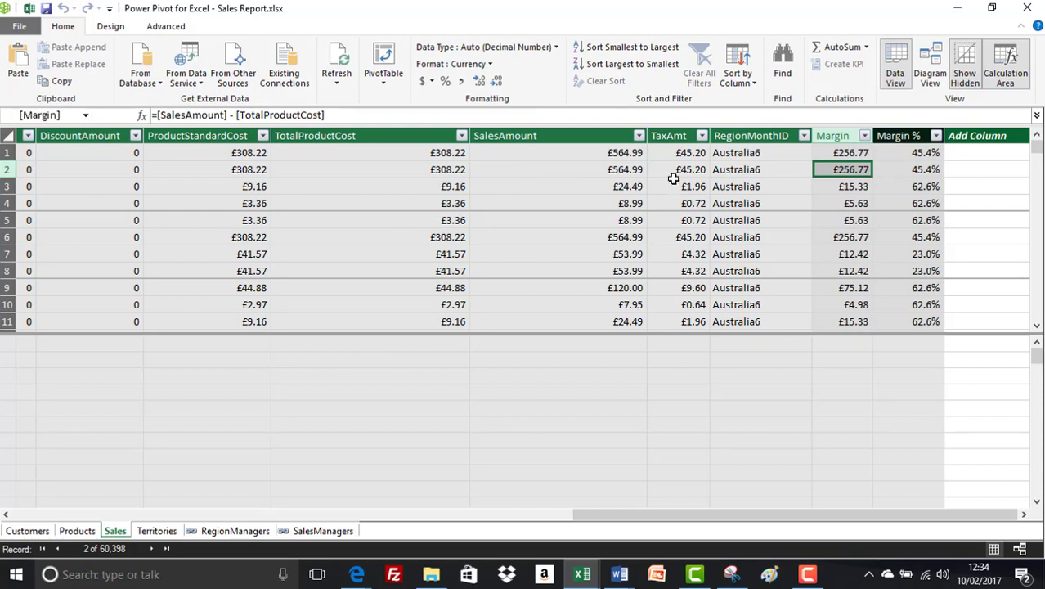
click(821, 185)
click(830, 206)
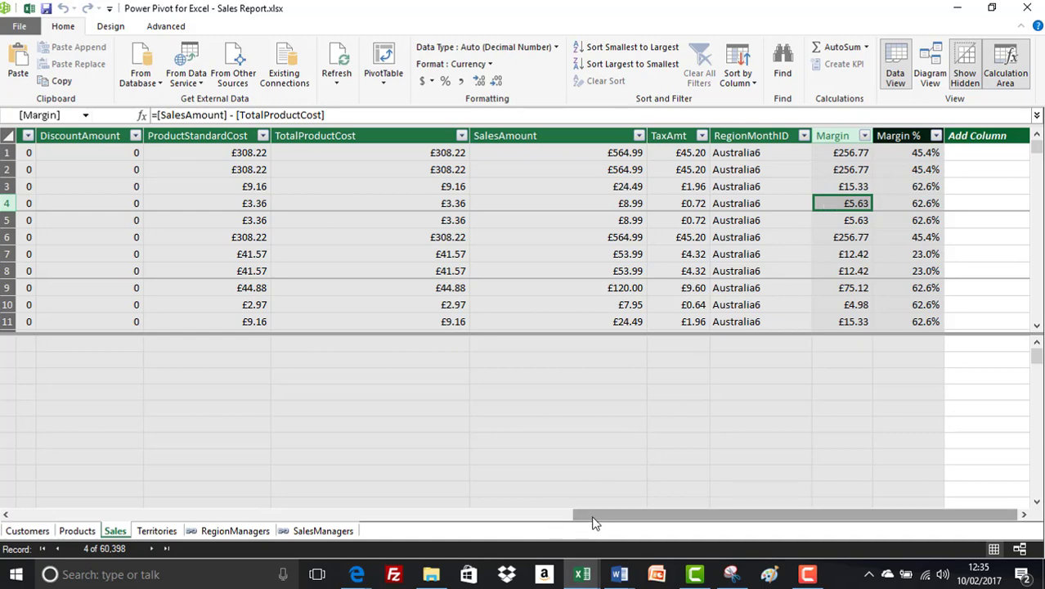
drag(595, 515, 25, 516)
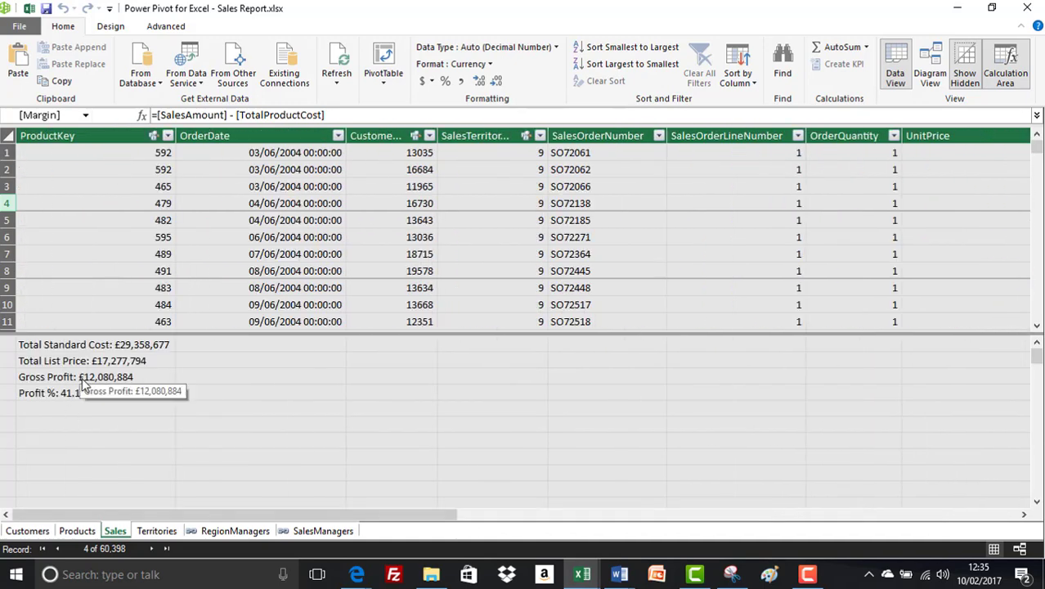
click(82, 382)
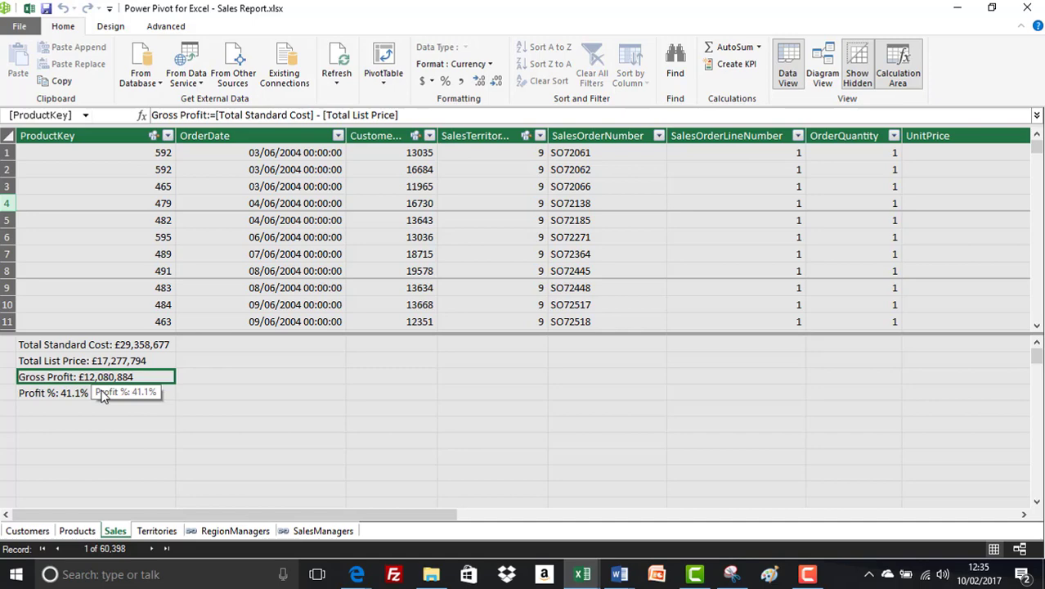
key(alt+Tab)
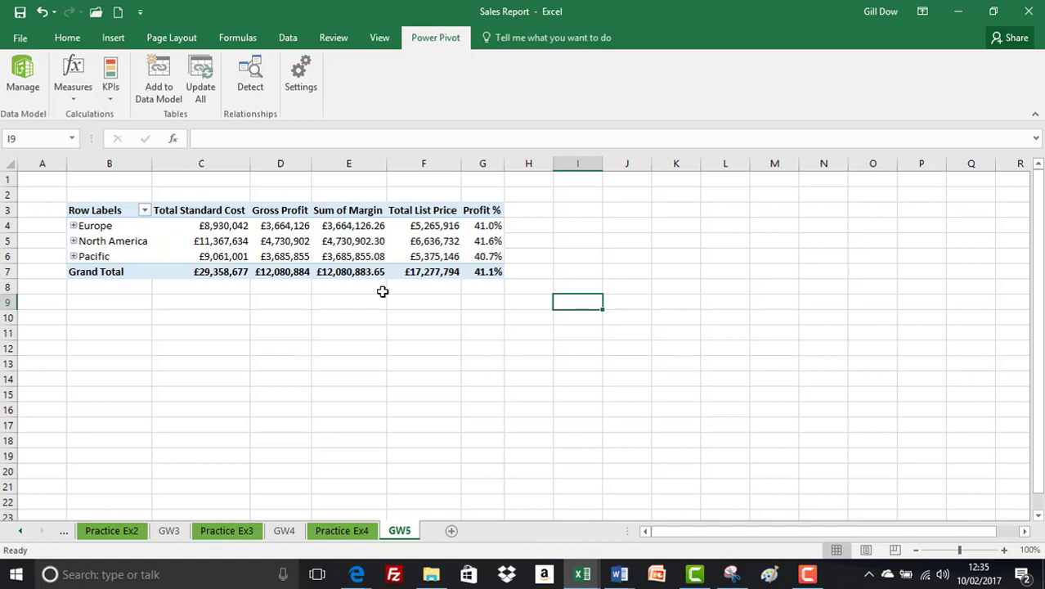
- Drop Sum of Margin from Values and sort the regions by Profit %, largest to smallest
click(360, 242)
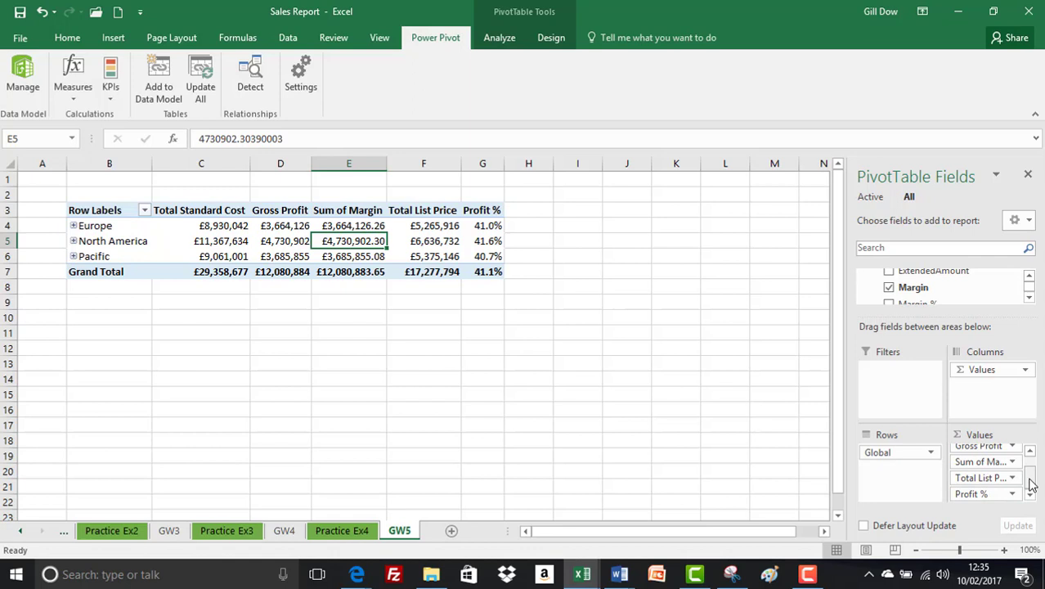
drag(981, 462, 763, 385)
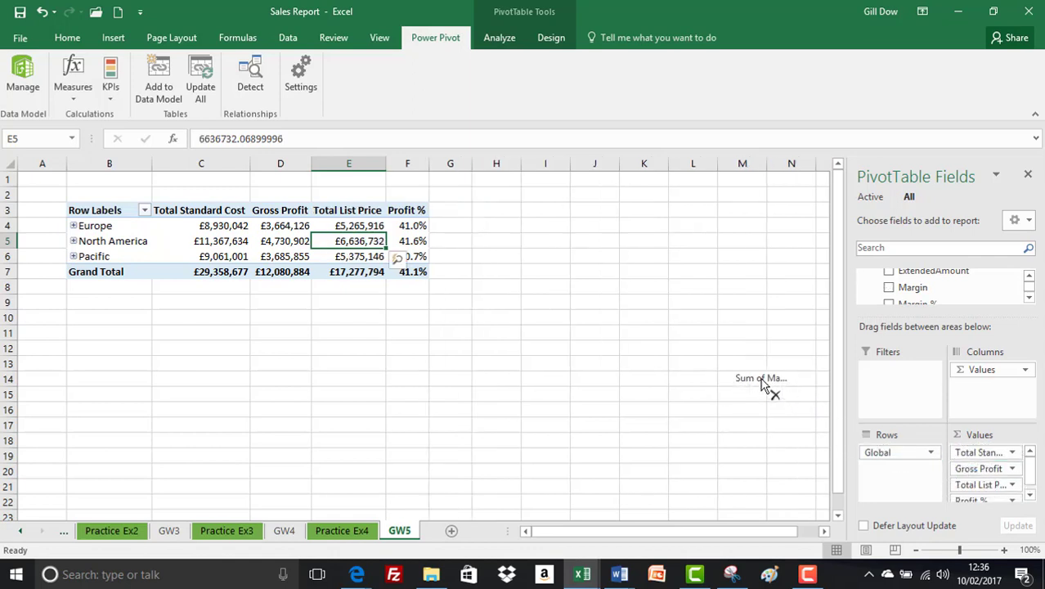
click(409, 225)
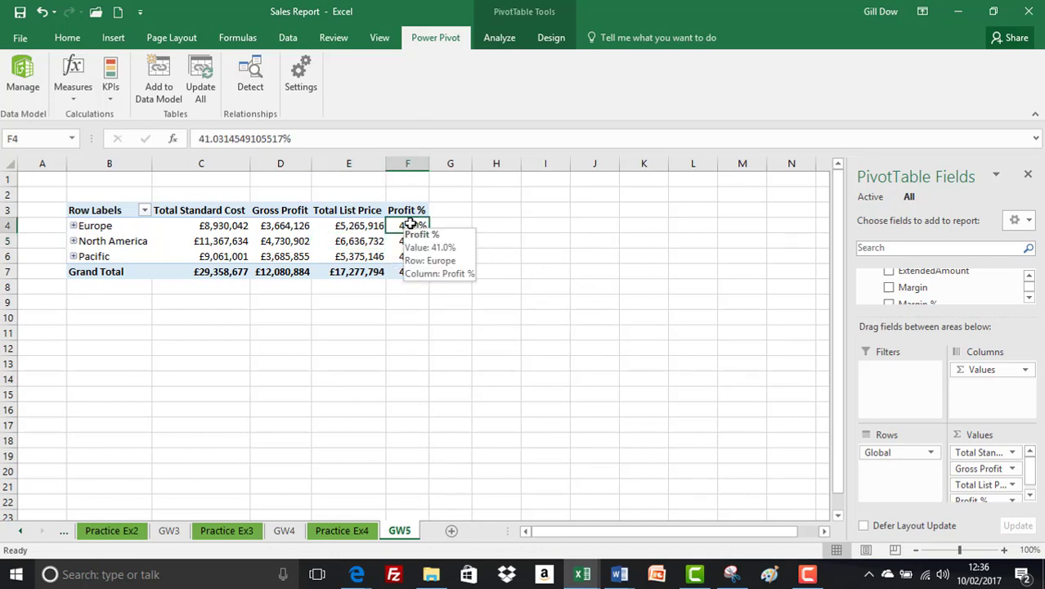
right_click(409, 225)
mouse_move(465, 311)
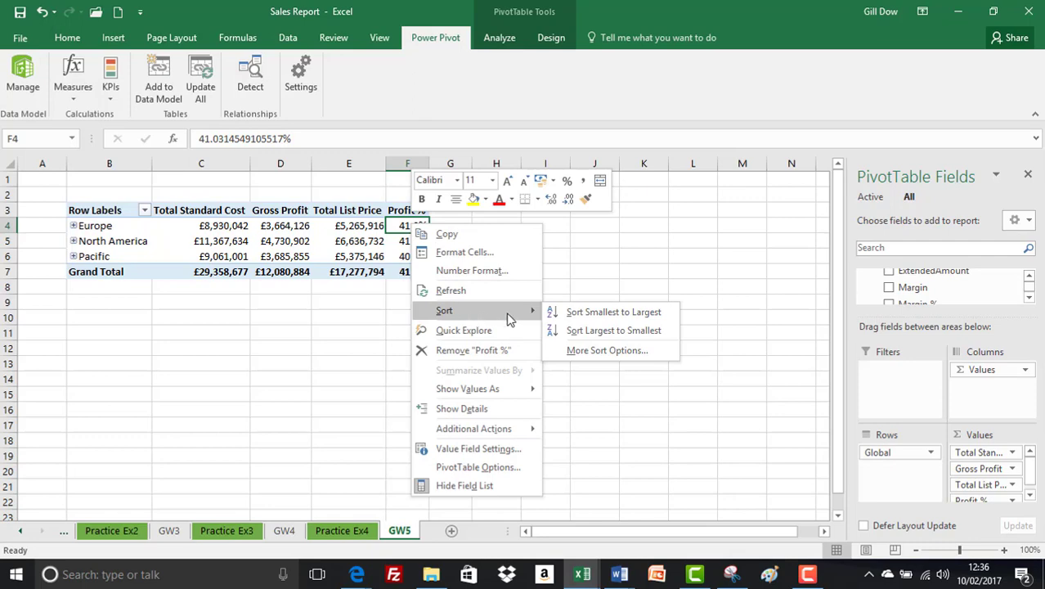
click(582, 330)
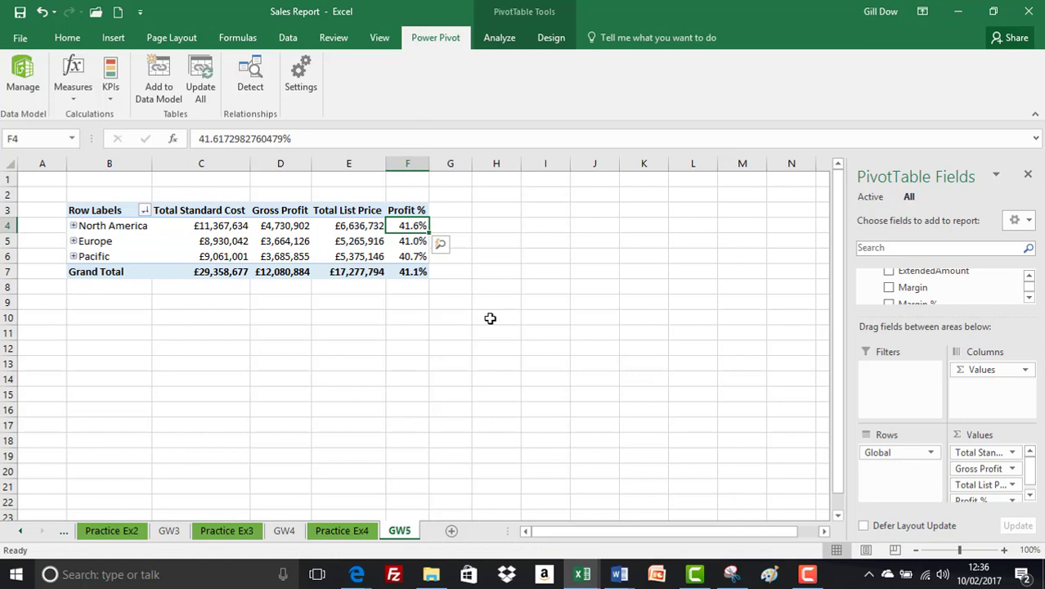
key(alt+Tab)
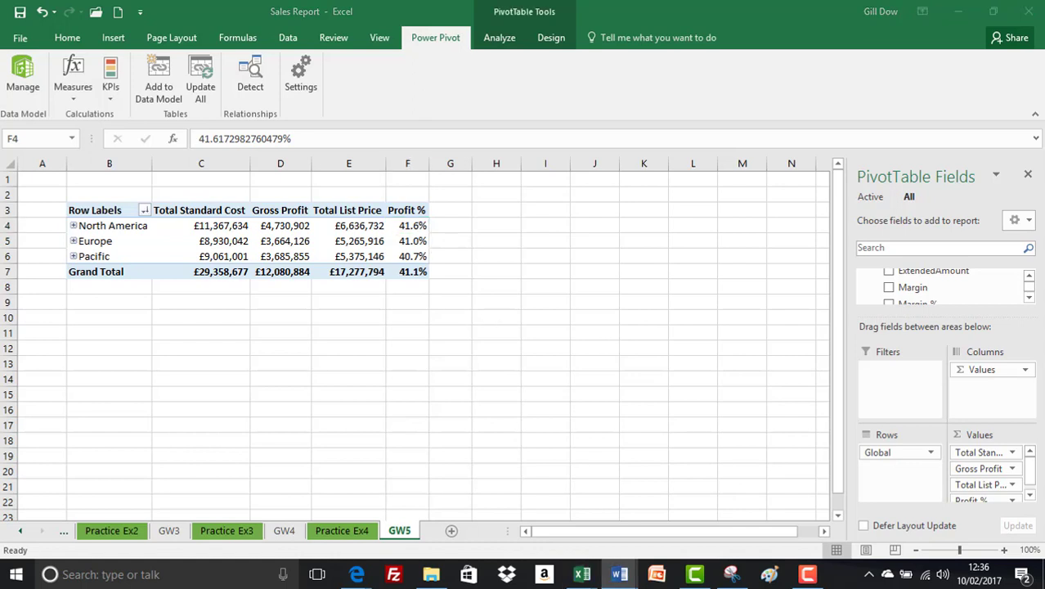